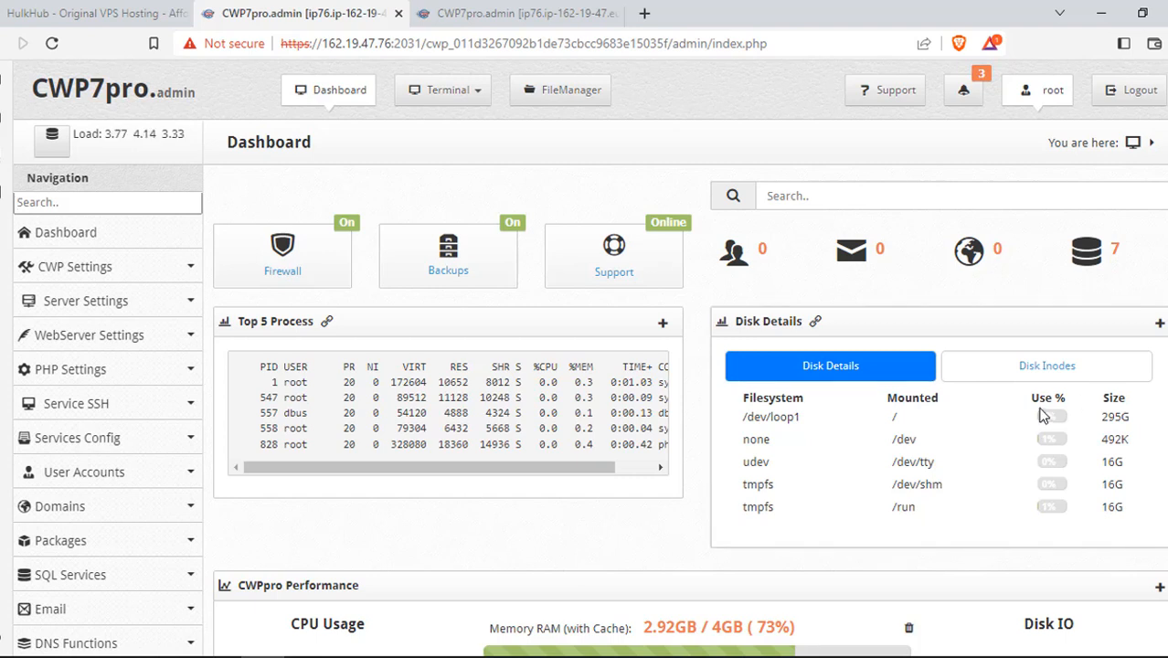
# - Examine the disk usage and size details and the server performance figures on the dashboard
pyautogui.scroll(-2, 1047, 396)
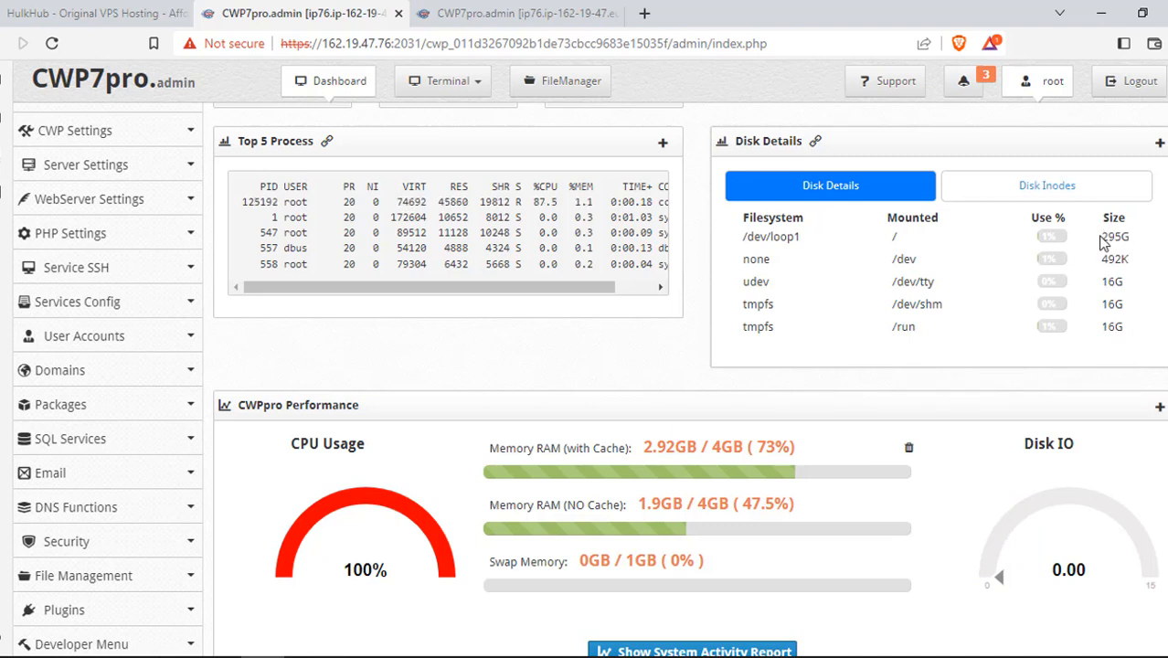
pyautogui.moveTo(1097, 245); pyautogui.dragTo(1137, 243)
pyautogui.click(1152, 240)
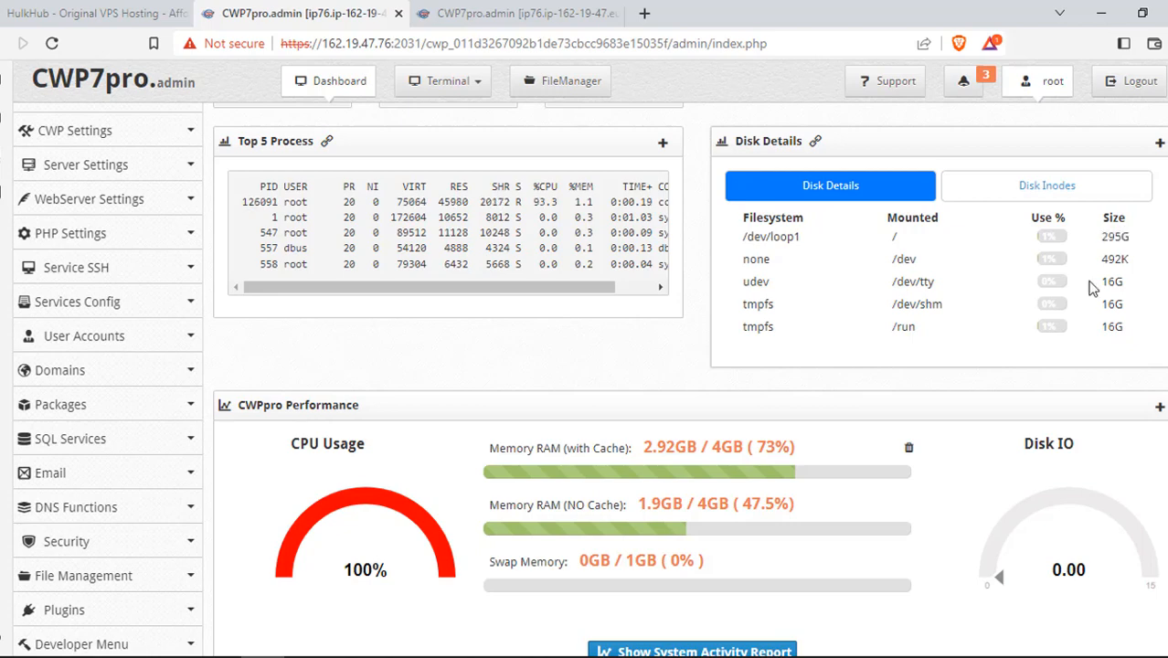
pyautogui.scroll(1, 846, 316)
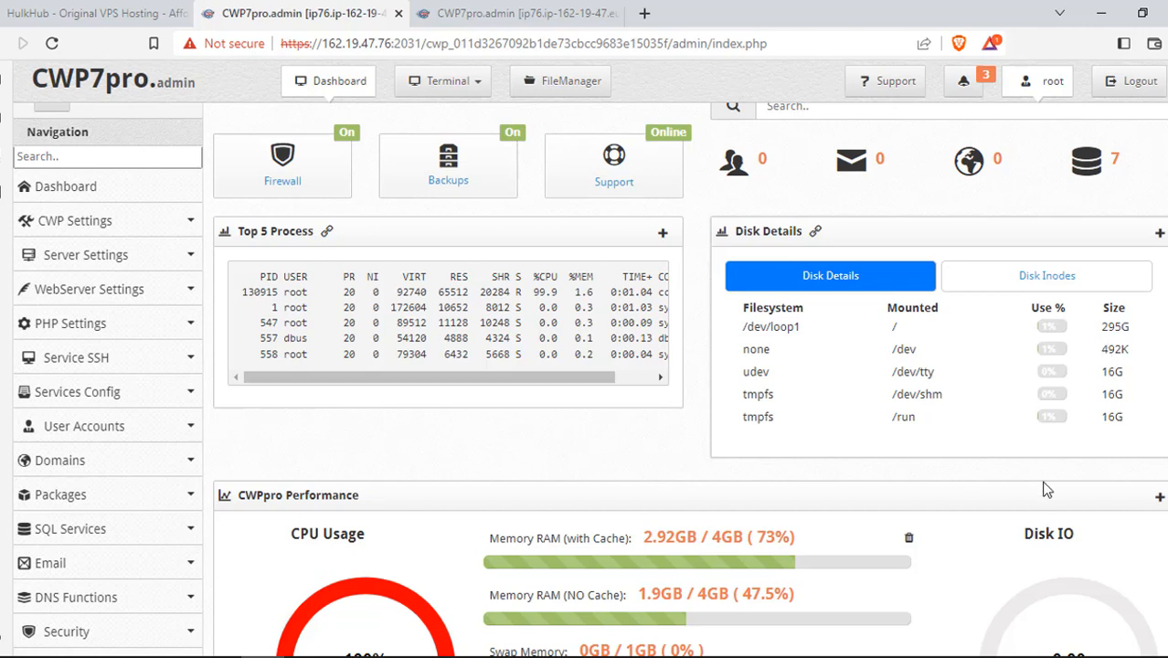
pyautogui.scroll(1, 823, 456)
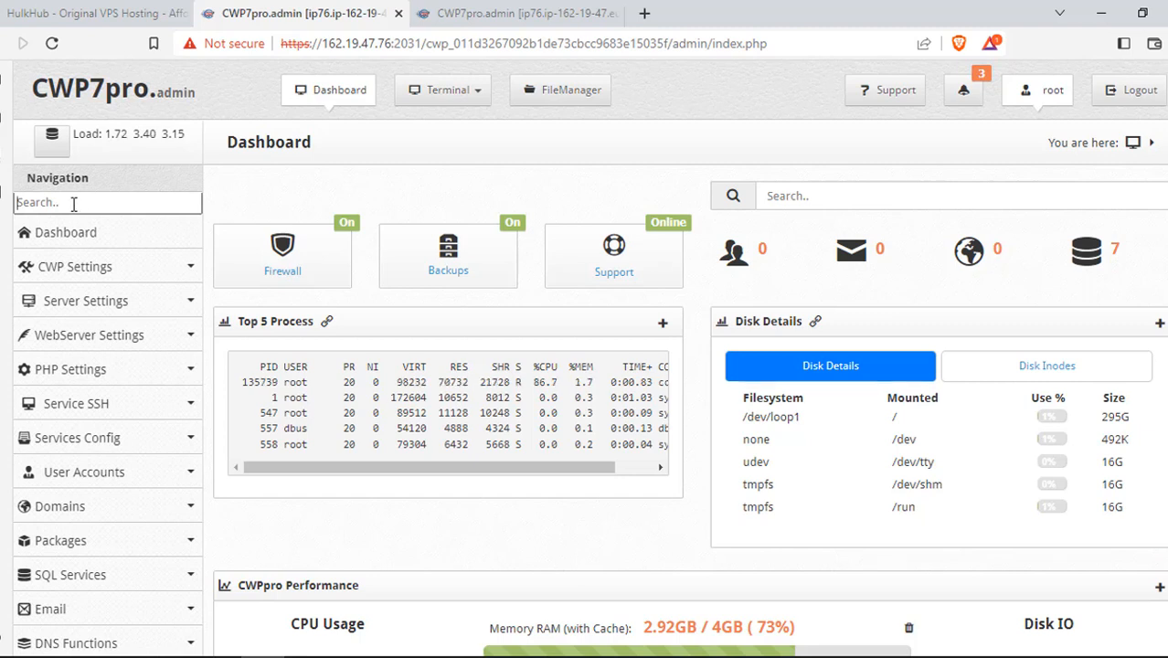
# - Find the Packages module through the navigation search for "package" and start adding a new package
pyautogui.write('package')
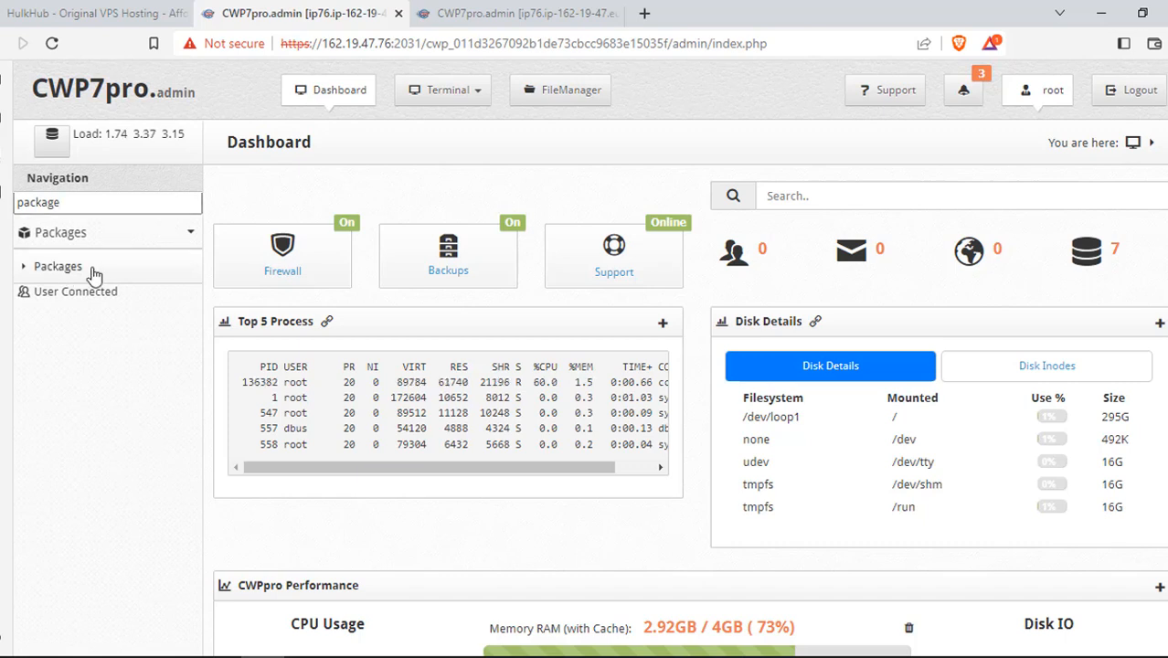
pyautogui.click(41, 271)
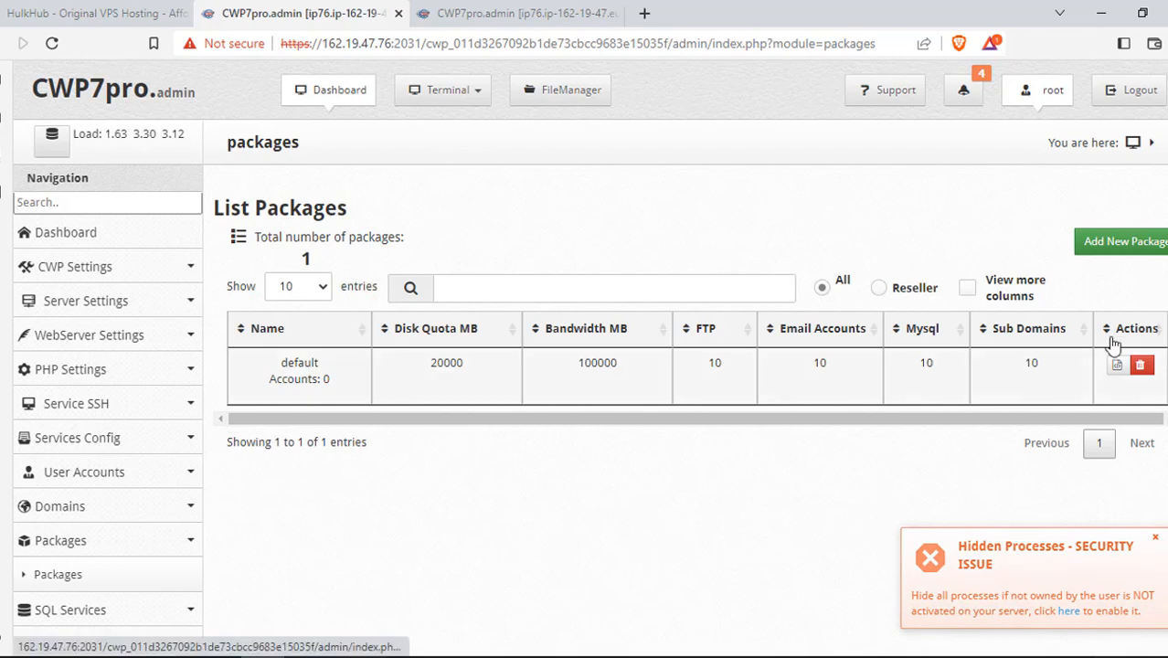
pyautogui.click(1101, 245)
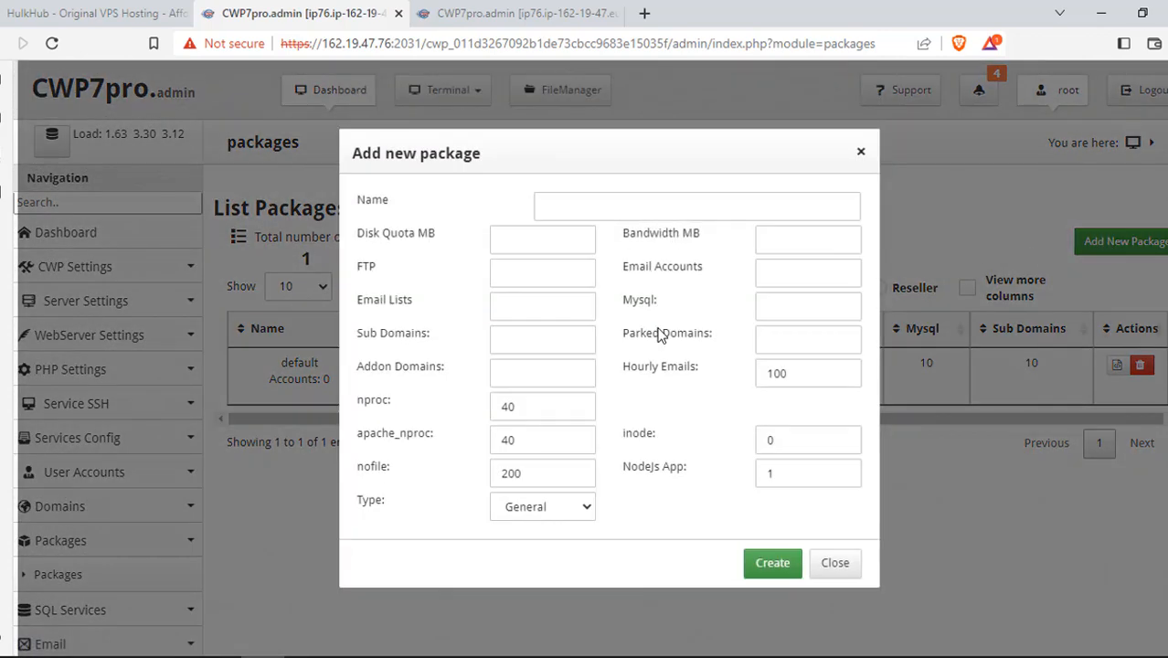
# - Name the new package Starter and set its disk quota to 10 MB and bandwidth to 250 MB
pyautogui.click(572, 202)
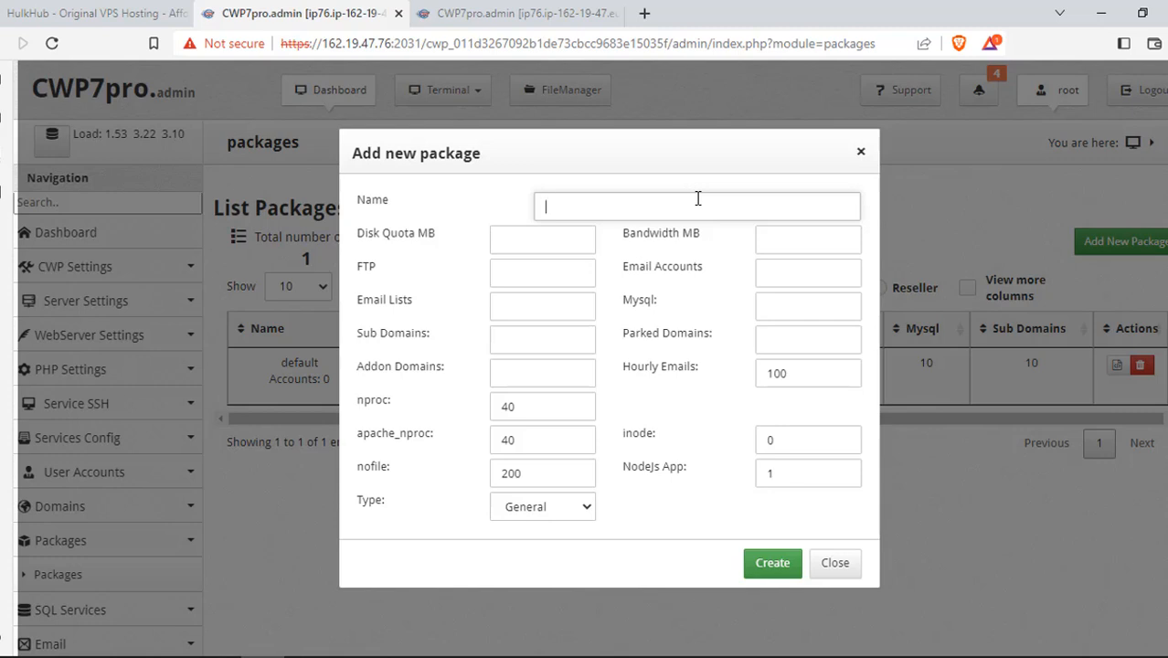
pyautogui.write('Starter')
pyautogui.click(528, 234)
pyautogui.write('10')
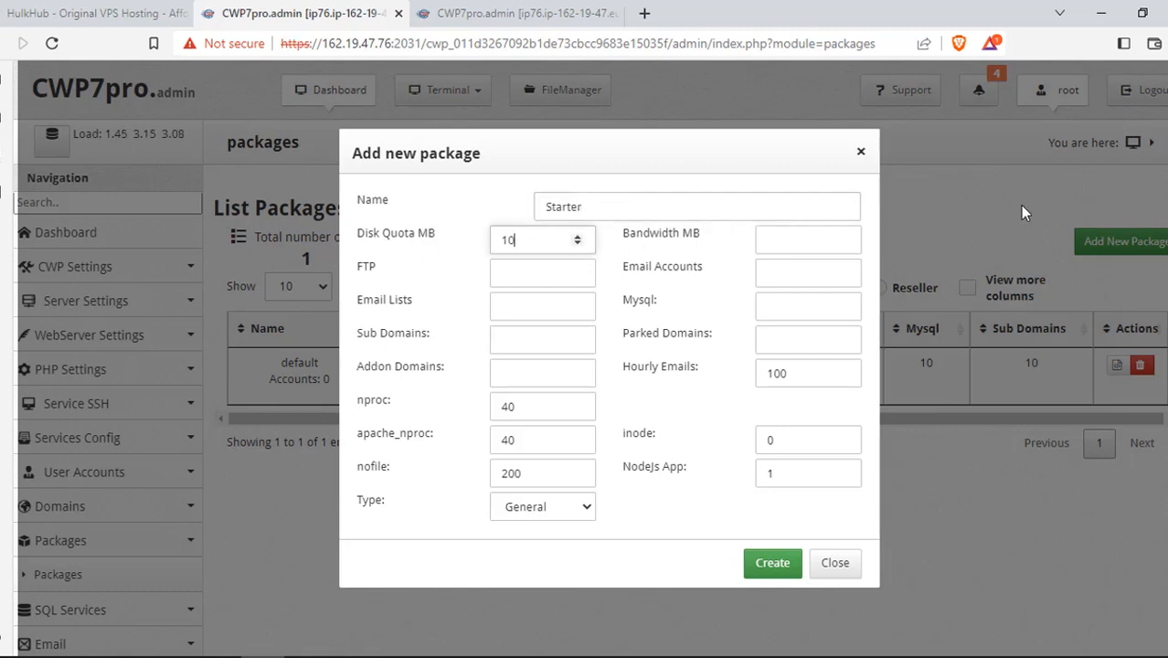
pyautogui.click(773, 242)
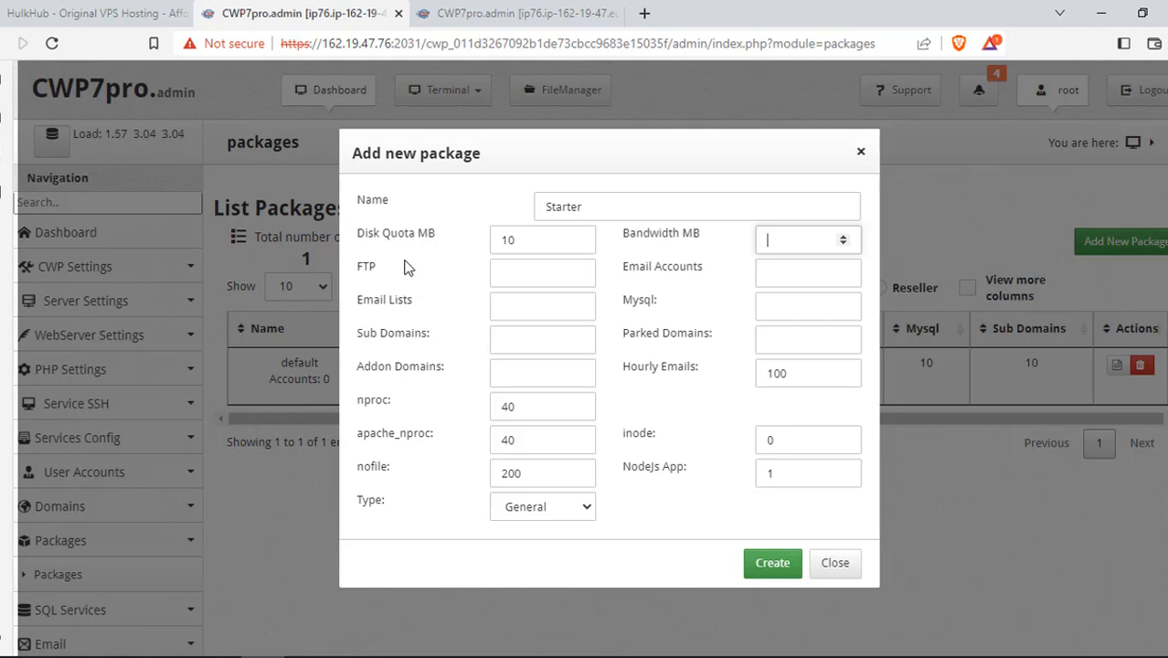
pyautogui.write('250')
# - Set the Starter package's FTP, Email Accounts and Email Lists limits to 5 each
pyautogui.click(519, 273)
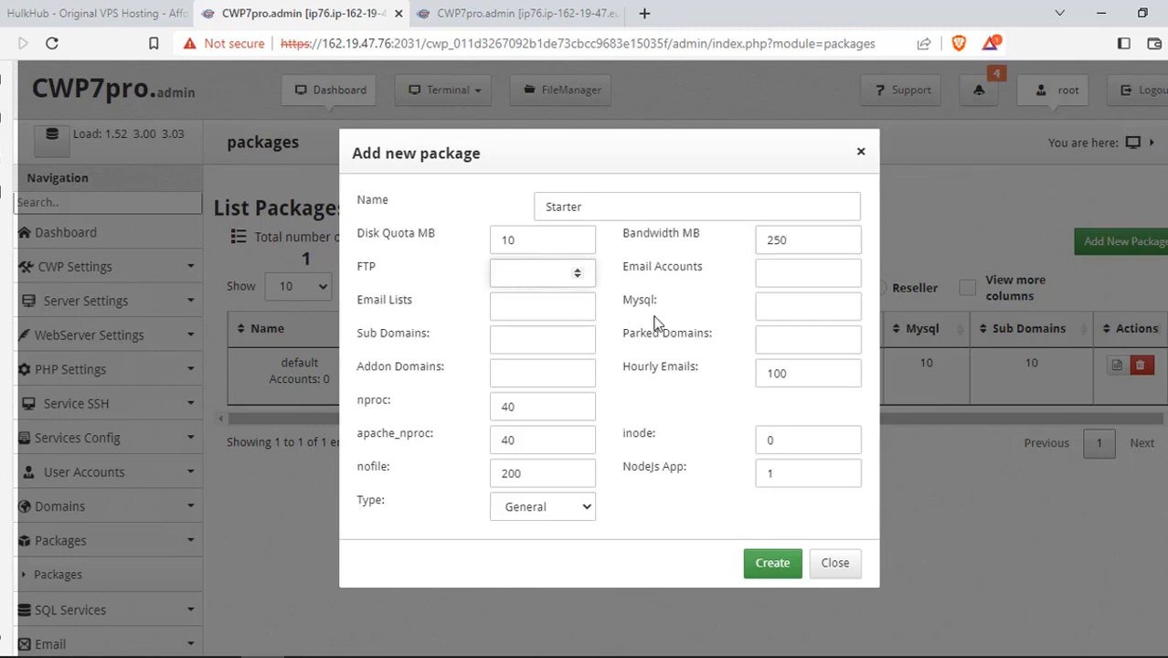
pyautogui.write('1')
pyautogui.press('BackSpace')
pyautogui.write('5')
pyautogui.click(809, 272)
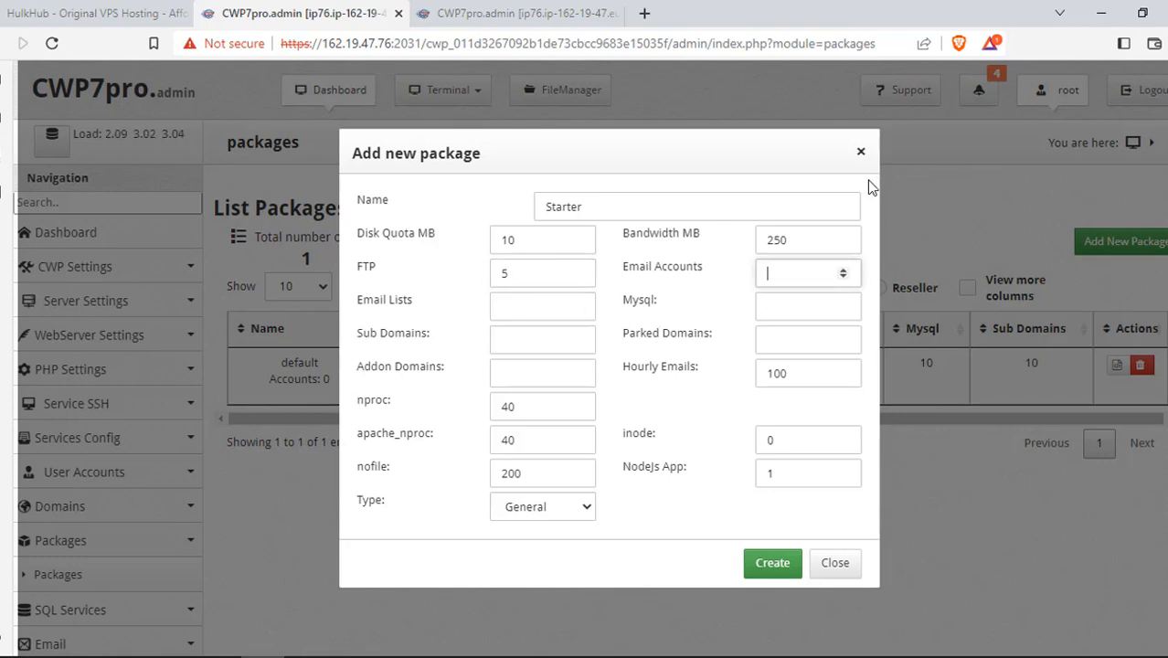
pyautogui.write('5')
pyautogui.click(509, 304)
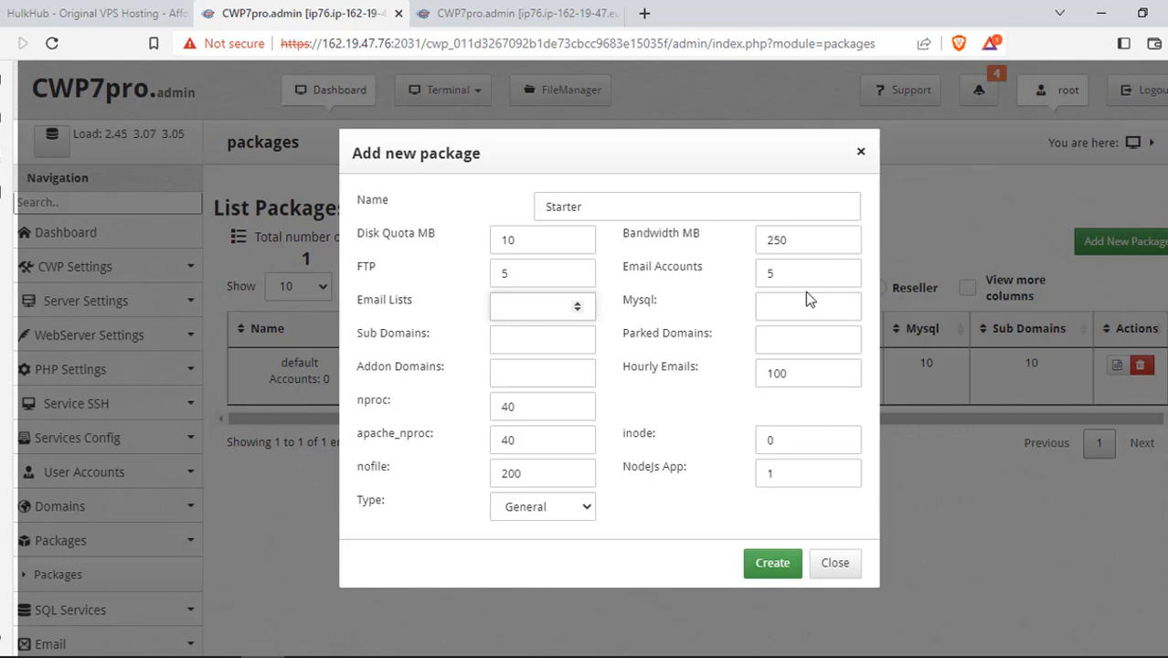
pyautogui.write('5')
# - Set the Starter package's Mysql limit to 5 and its Sub Domains limit to 2
pyautogui.click(800, 309)
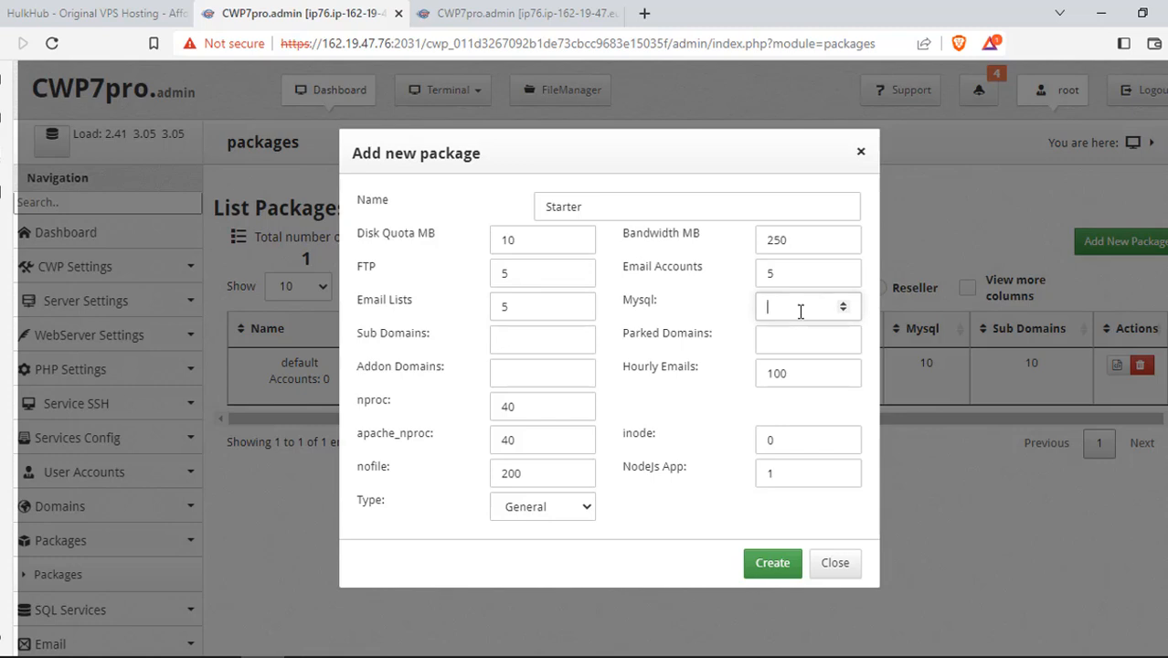
pyautogui.write('100')
pyautogui.press('BackSpace')
pyautogui.press('BackSpace')
pyautogui.press('BackSpace')
pyautogui.write('10')
pyautogui.press('BackSpace')
pyautogui.press('BackSpace')
pyautogui.write('5')
pyautogui.click(515, 342)
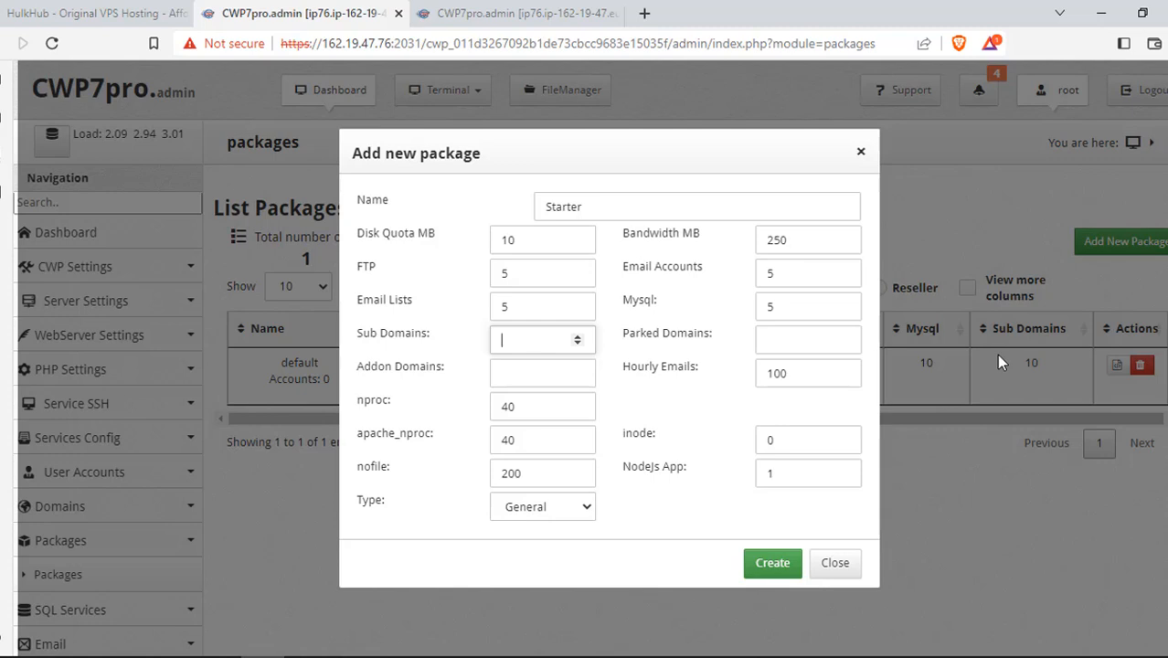
pyautogui.write('2')
# - Try to create the Starter package with Addon Domains and Parked Domains left empty and the process limits at their defaults
pyautogui.click(533, 375)
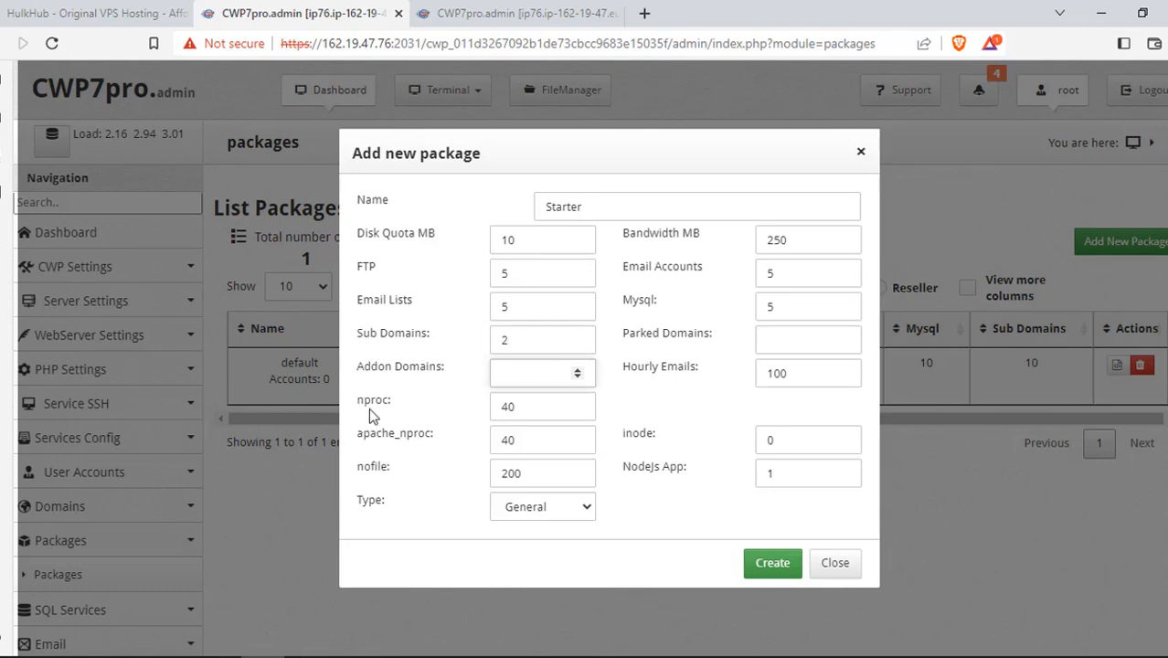
pyautogui.click(524, 408)
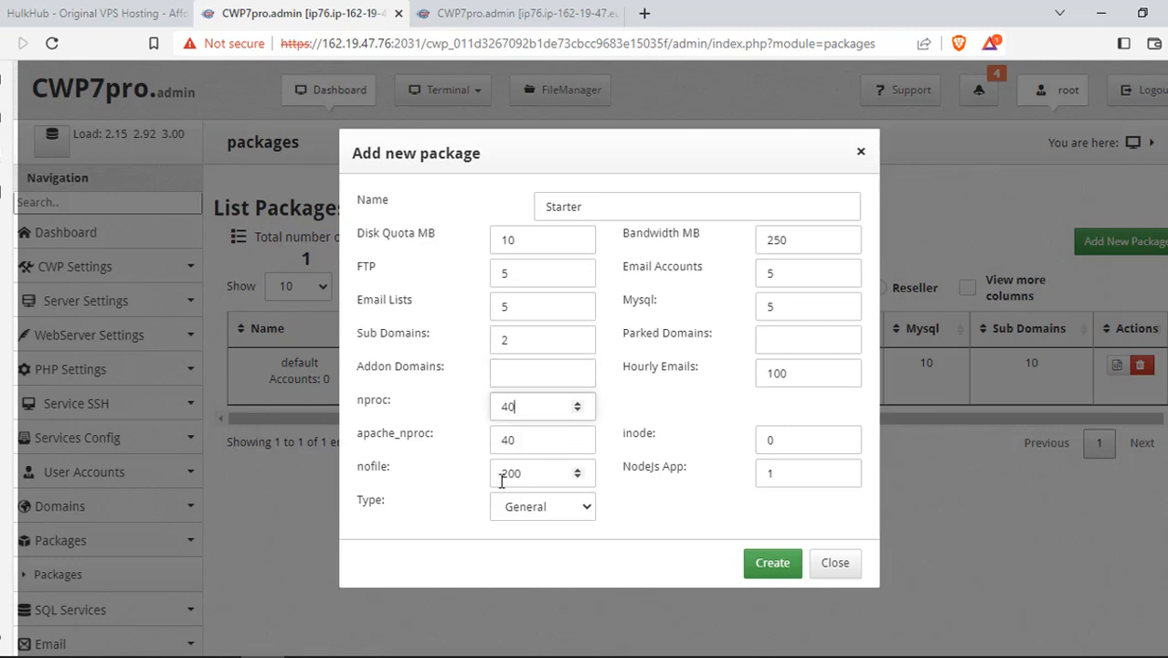
pyautogui.click(532, 439)
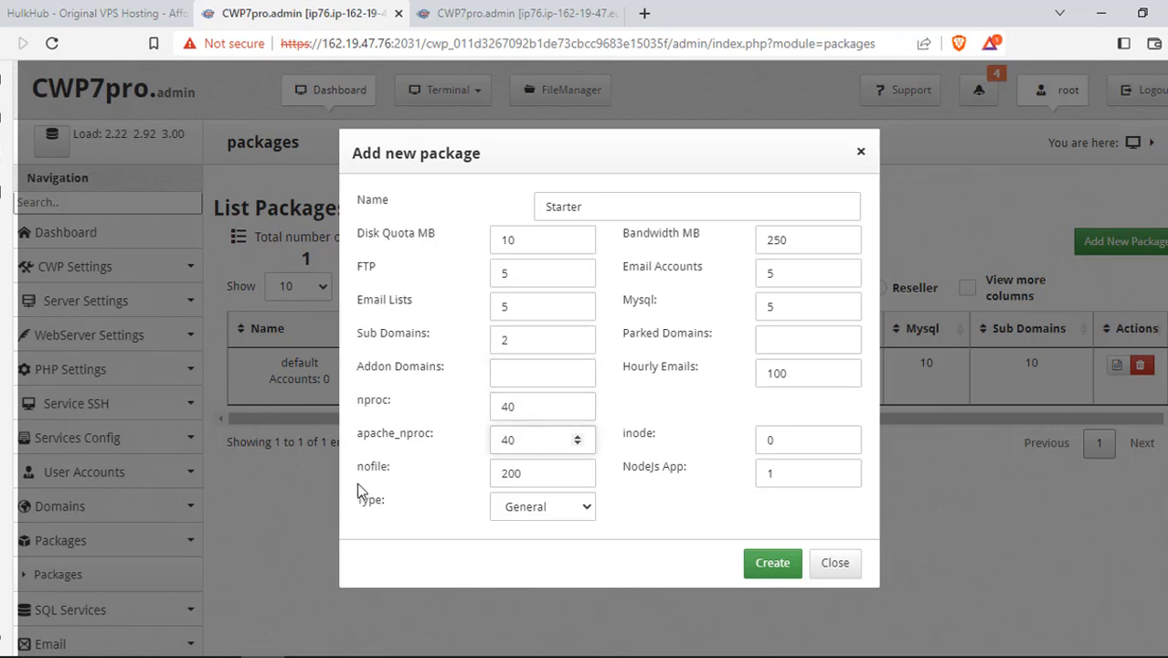
pyautogui.click(537, 473)
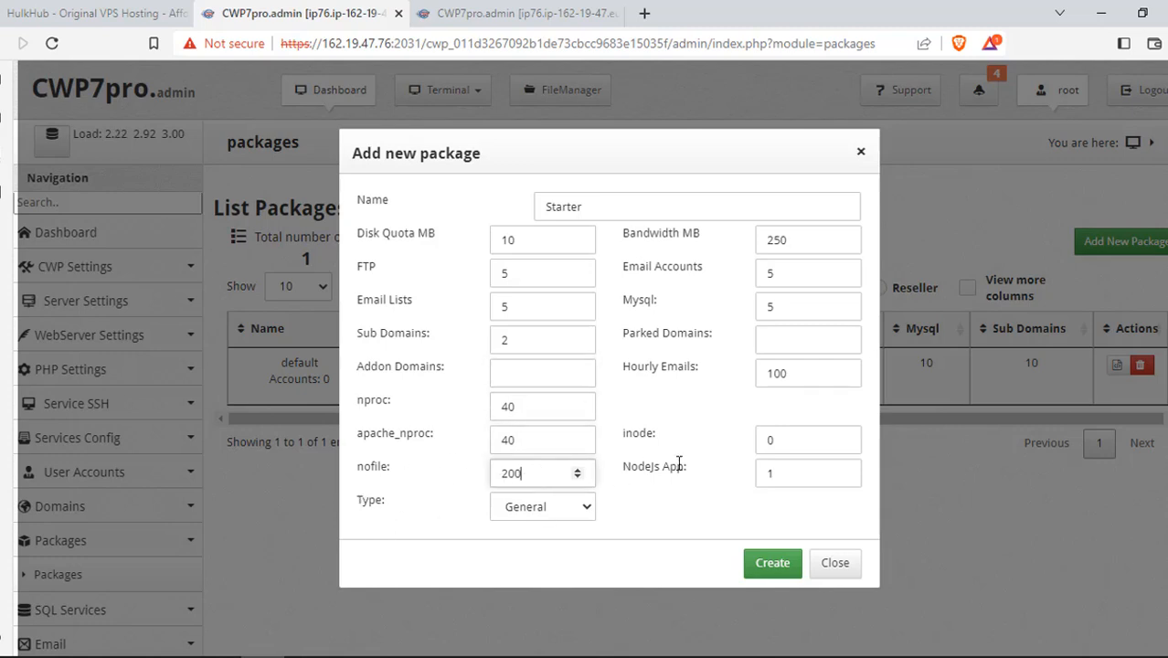
pyautogui.click(795, 438)
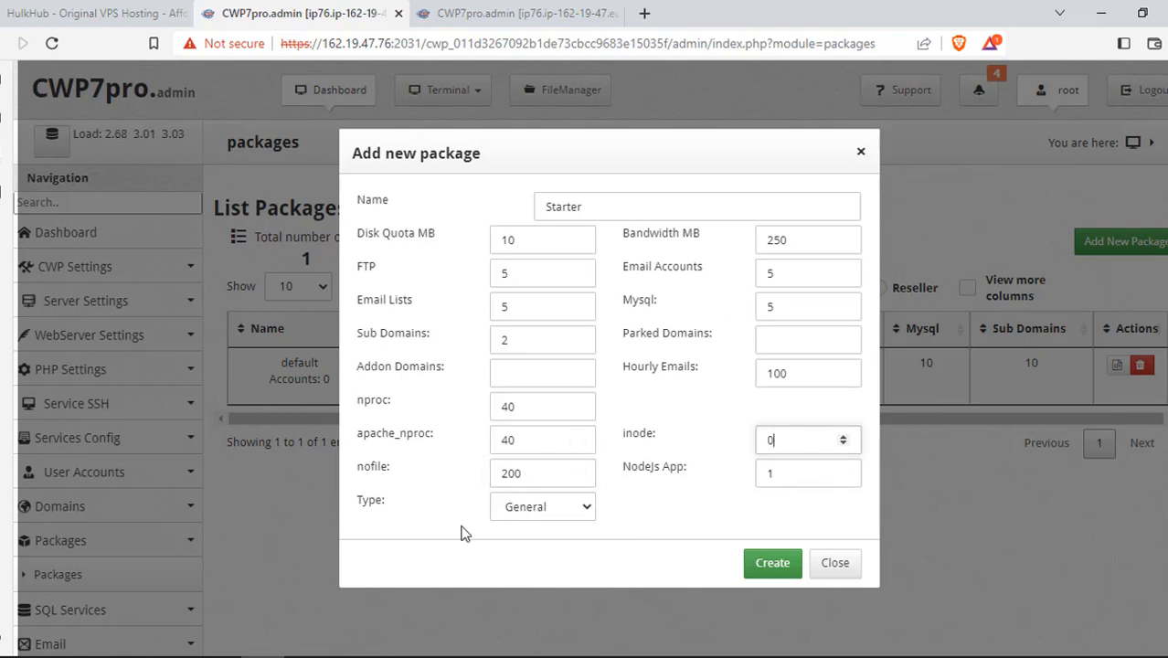
pyautogui.click(777, 574)
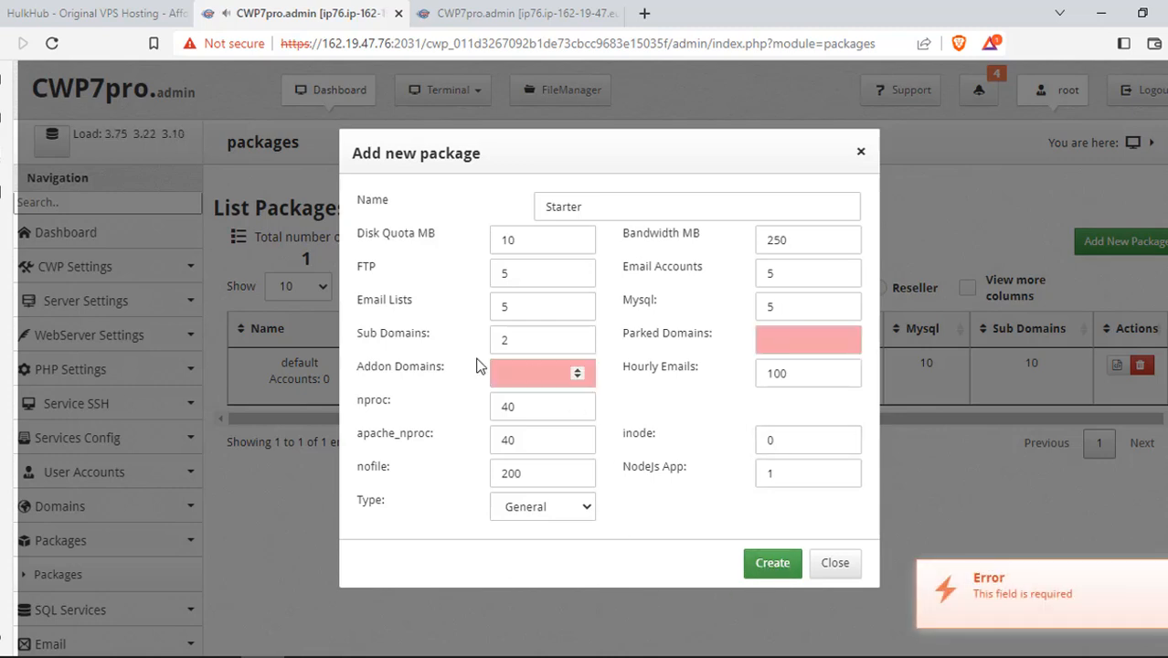
# - Set the Addon Domains and Parked Domains limits to 0 and create the Starter package
pyautogui.click(516, 370)
pyautogui.write('0')
pyautogui.click(779, 339)
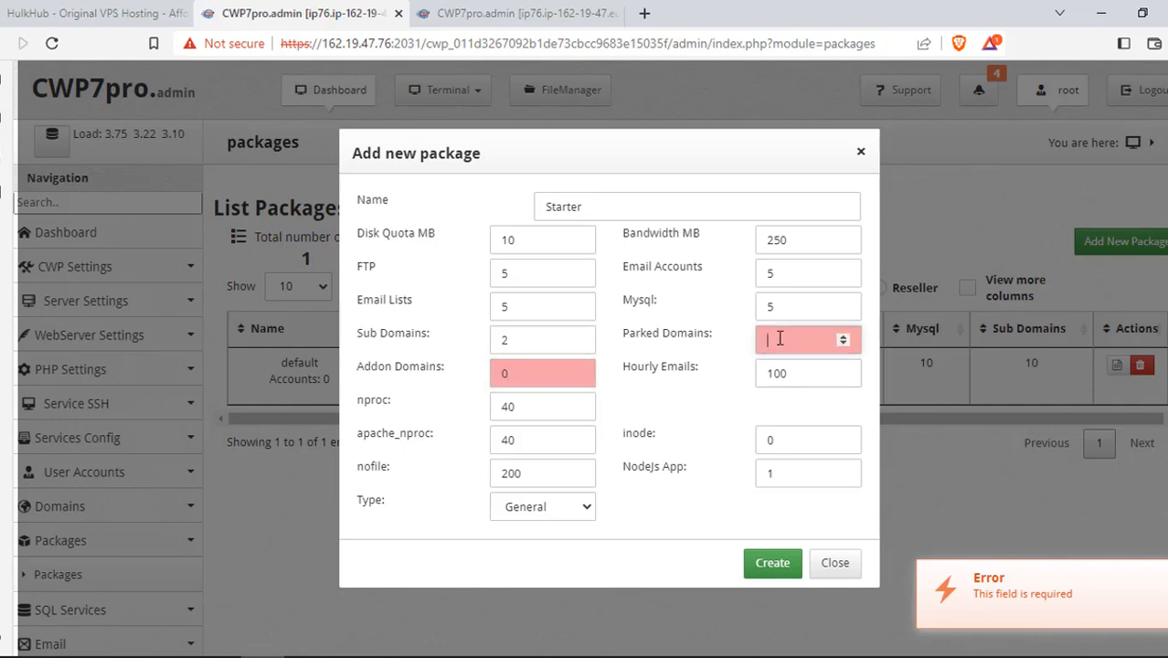
pyautogui.write('0')
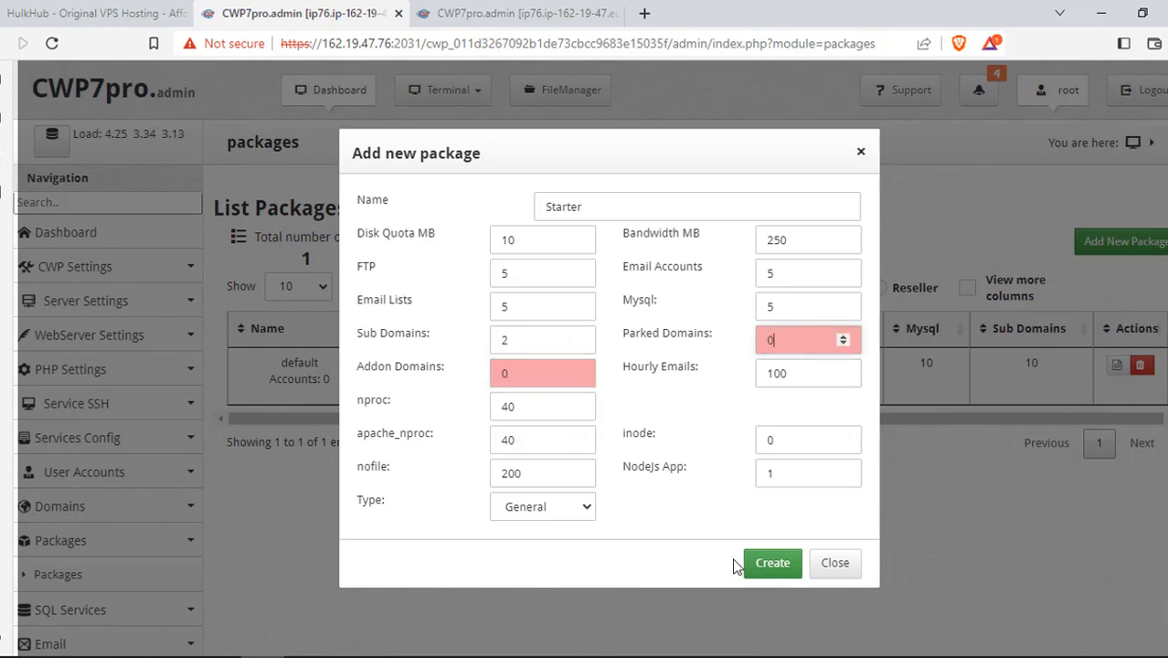
pyautogui.click(760, 567)
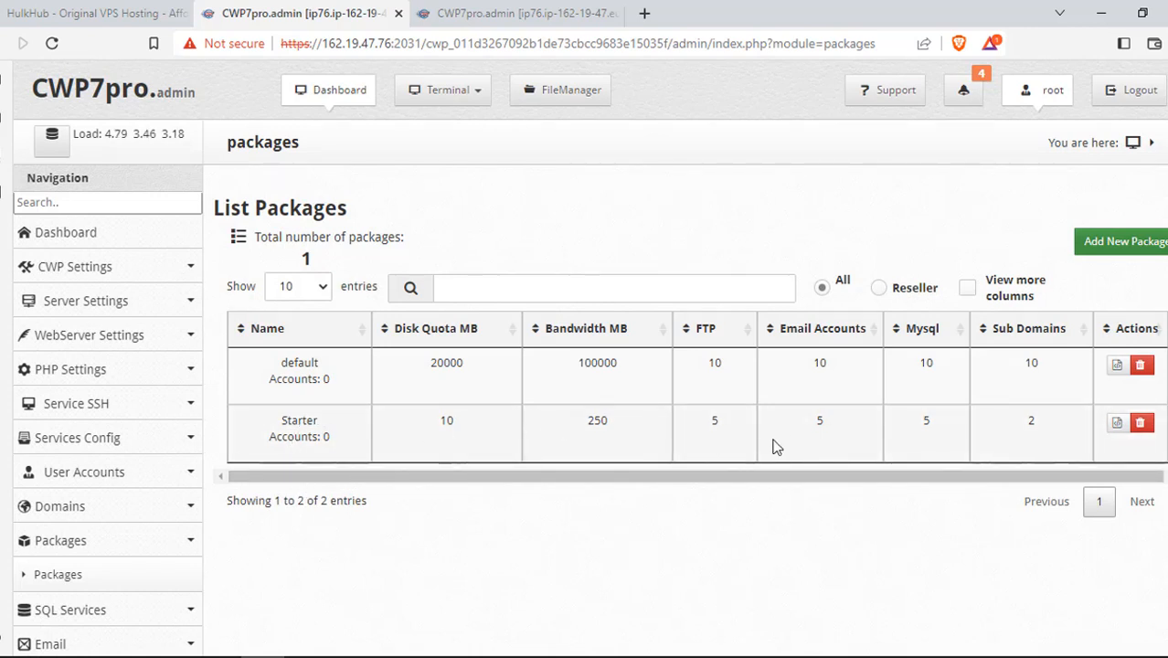
# - Start another package named Gold with a disk quota of 50 MB and a bandwidth of 5000 MB
pyautogui.click(1106, 243)
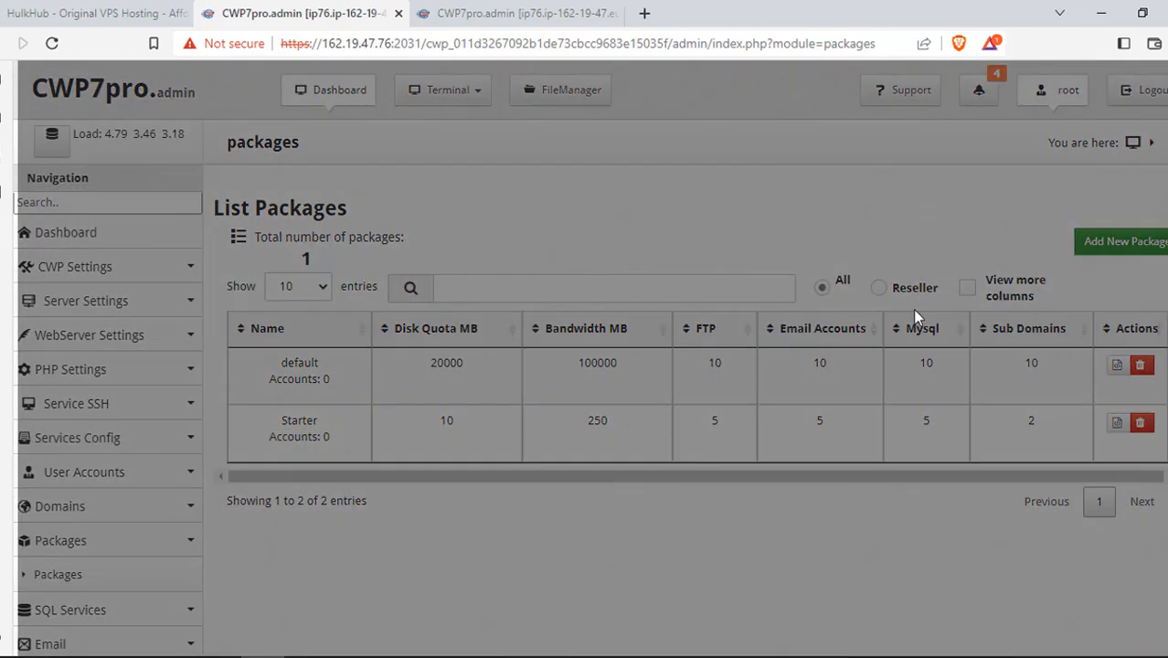
pyautogui.click(557, 212)
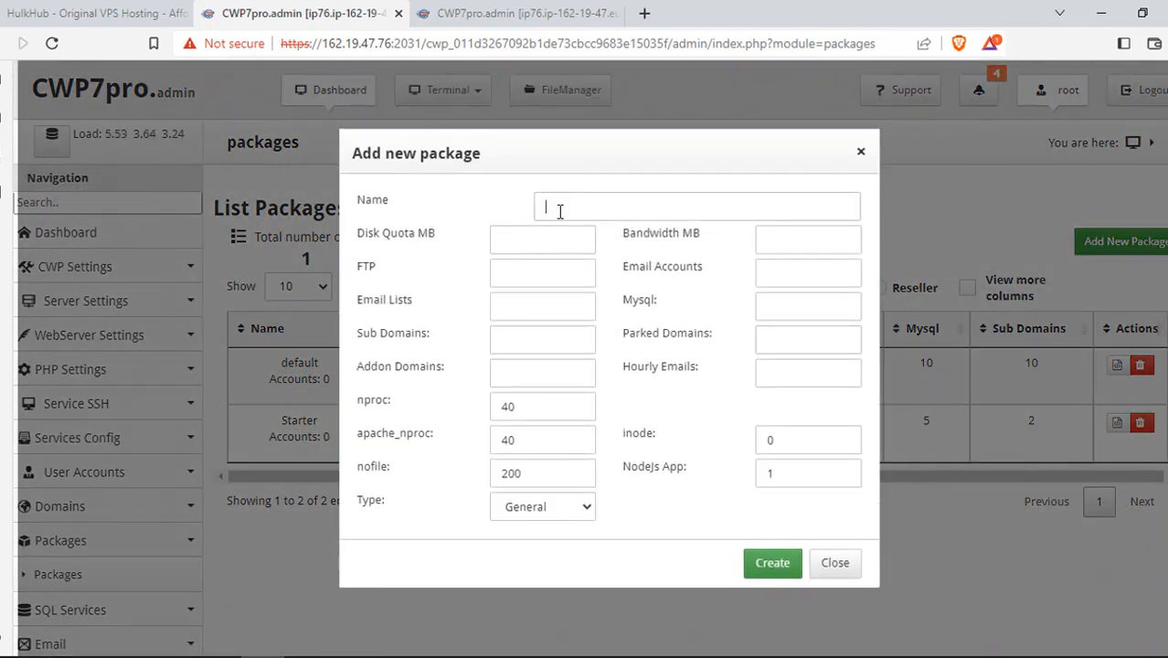
pyautogui.write('Gold')
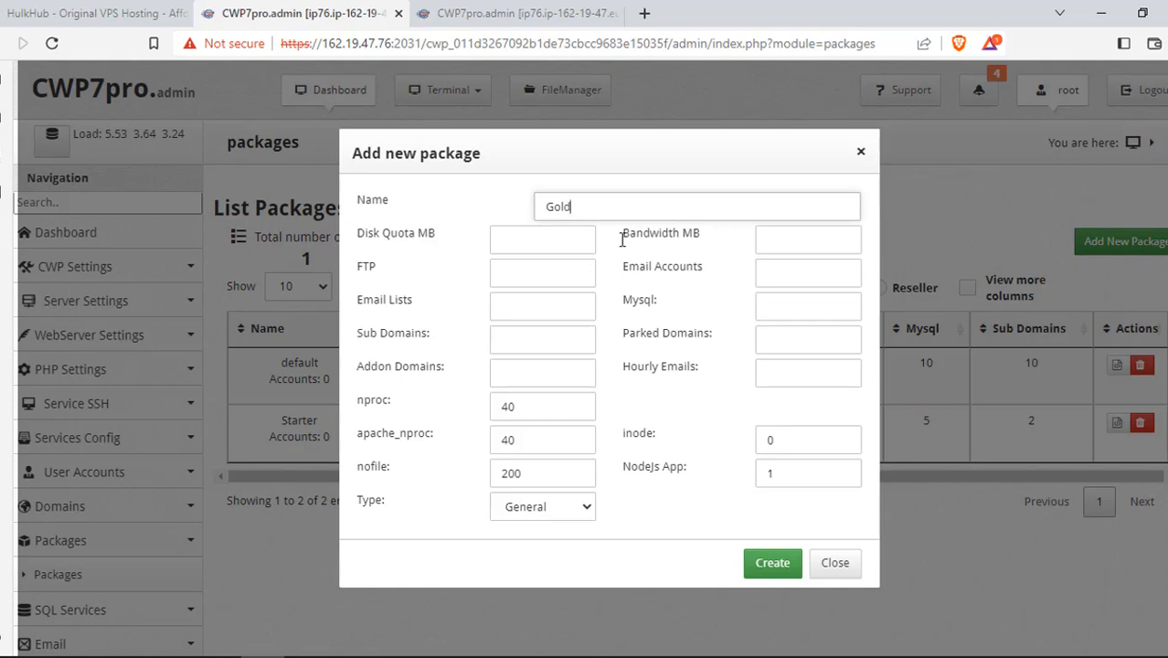
pyautogui.click(572, 240)
pyautogui.write('50')
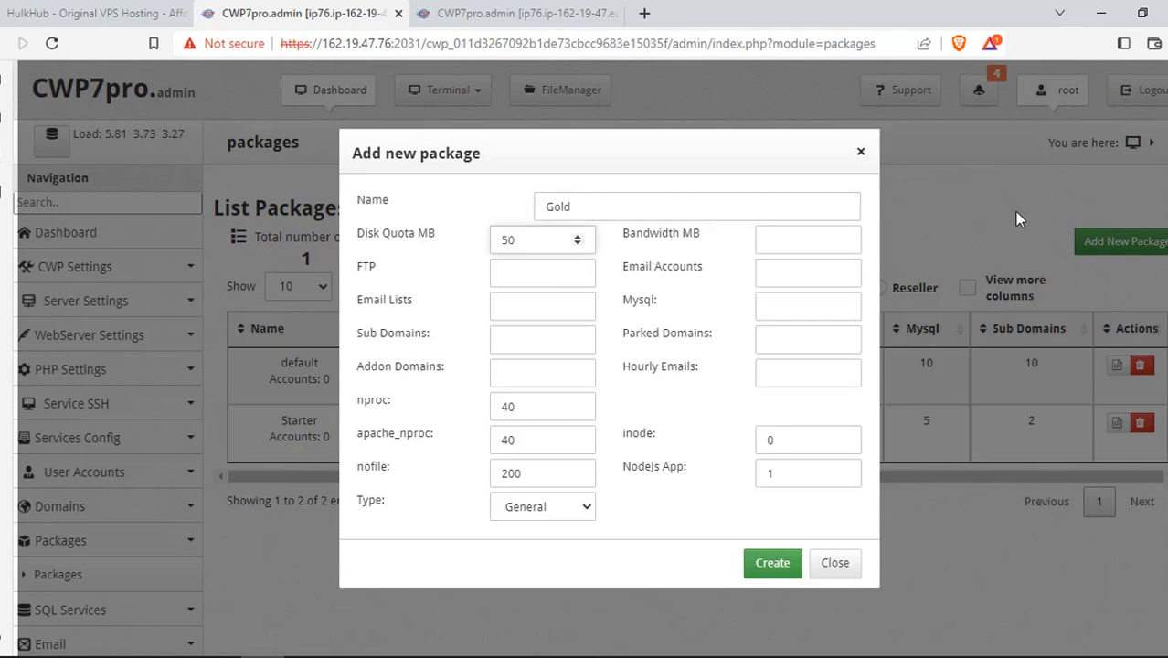
pyautogui.click(825, 236)
pyautogui.write('5000')
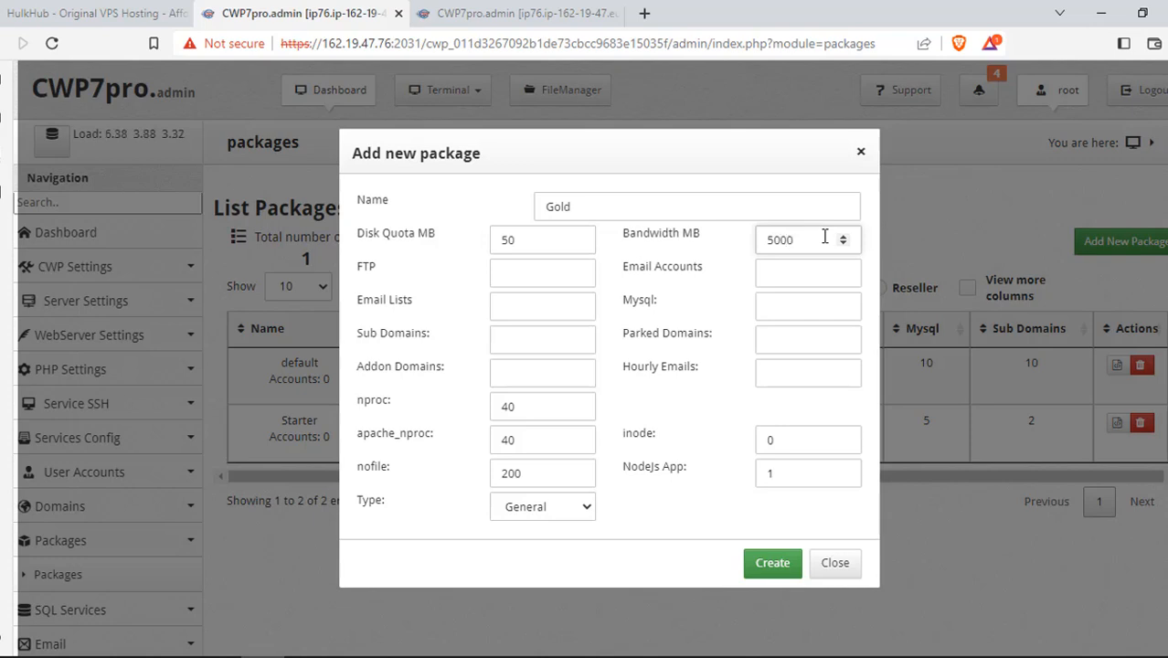
# - Set the Gold package's limits to 20 FTP, 25 Email Accounts, 0 Email Lists and 10 Mysql
pyautogui.click(526, 275)
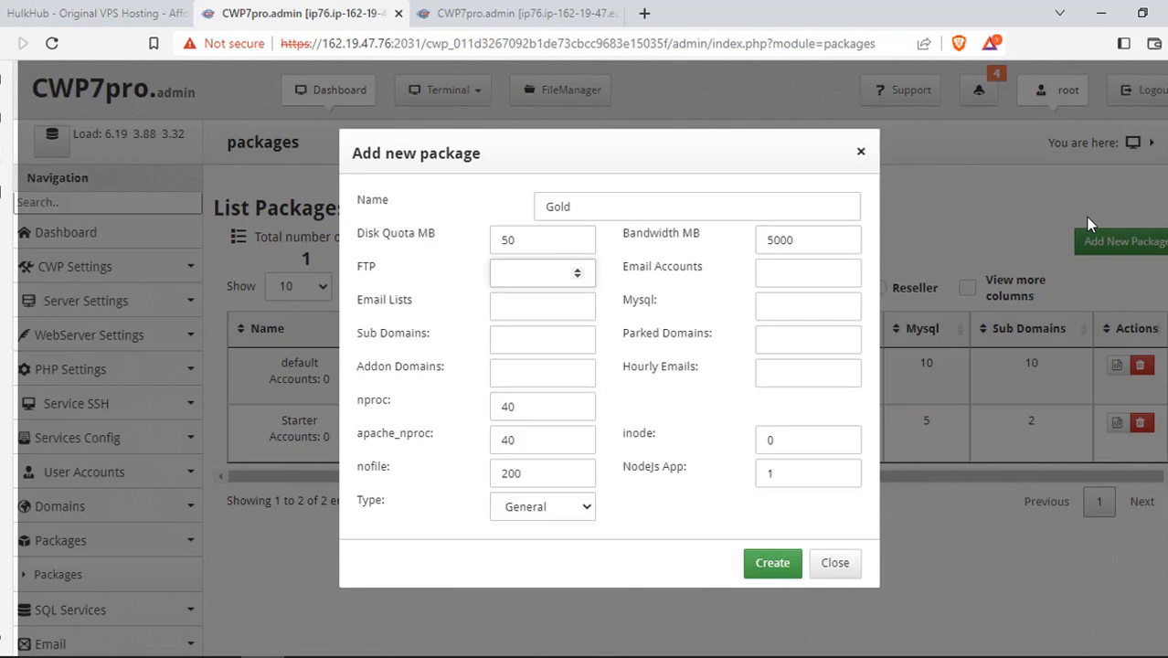
pyautogui.write('20')
pyautogui.click(818, 276)
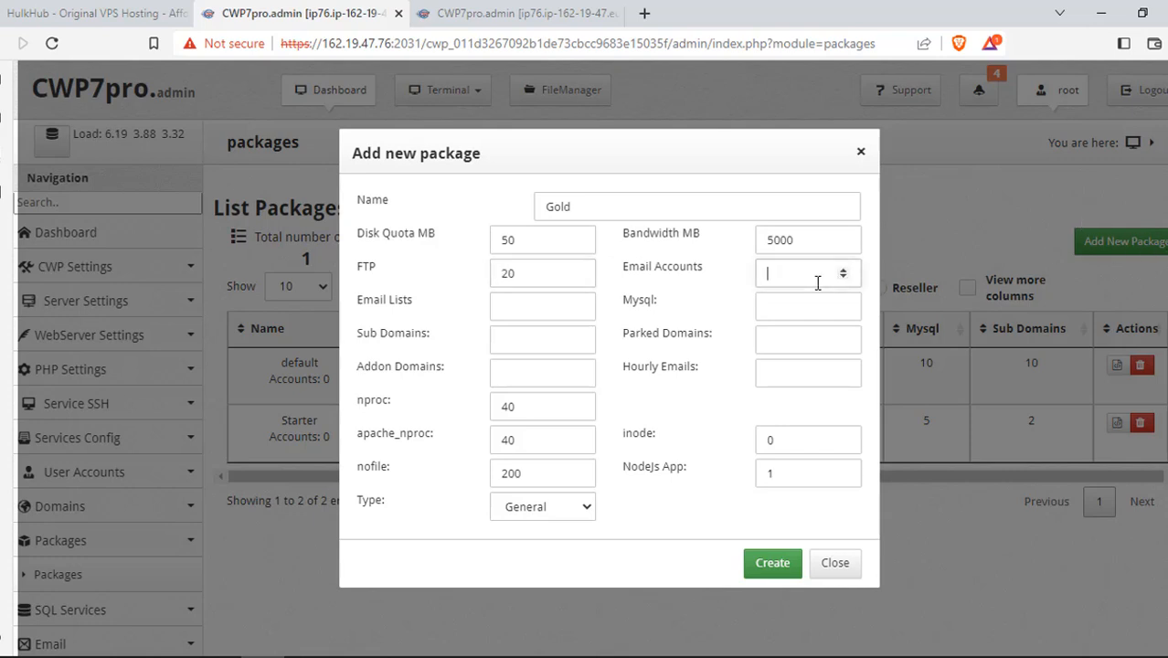
pyautogui.write('25')
pyautogui.click(573, 298)
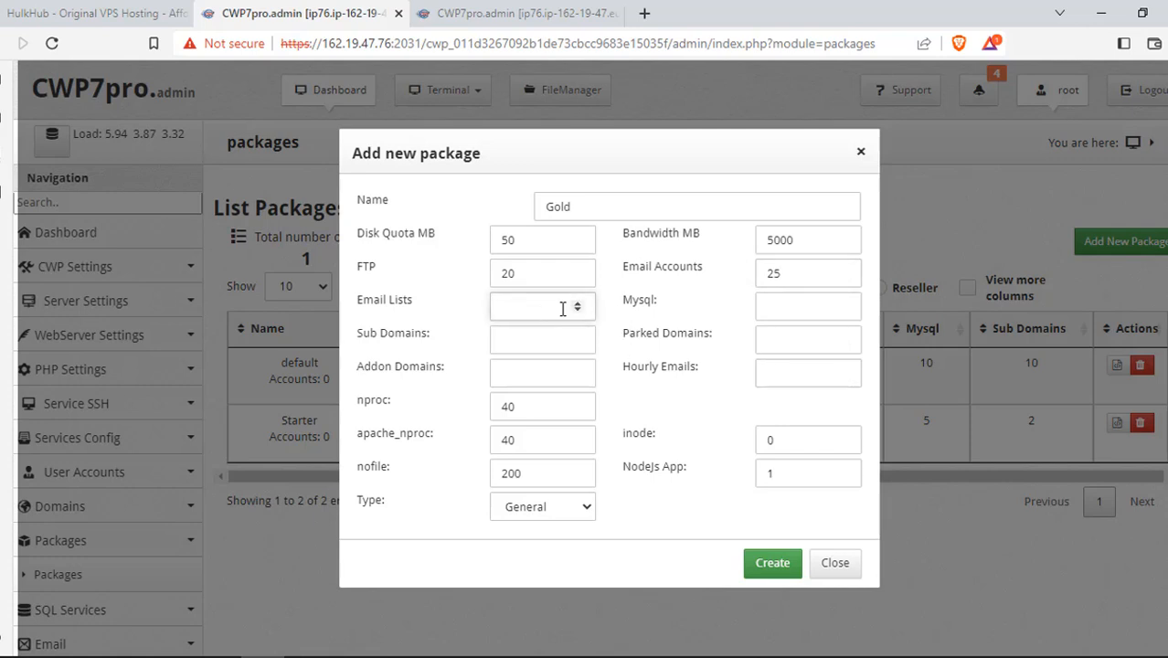
pyautogui.write('0')
pyautogui.click(795, 307)
pyautogui.write('10')
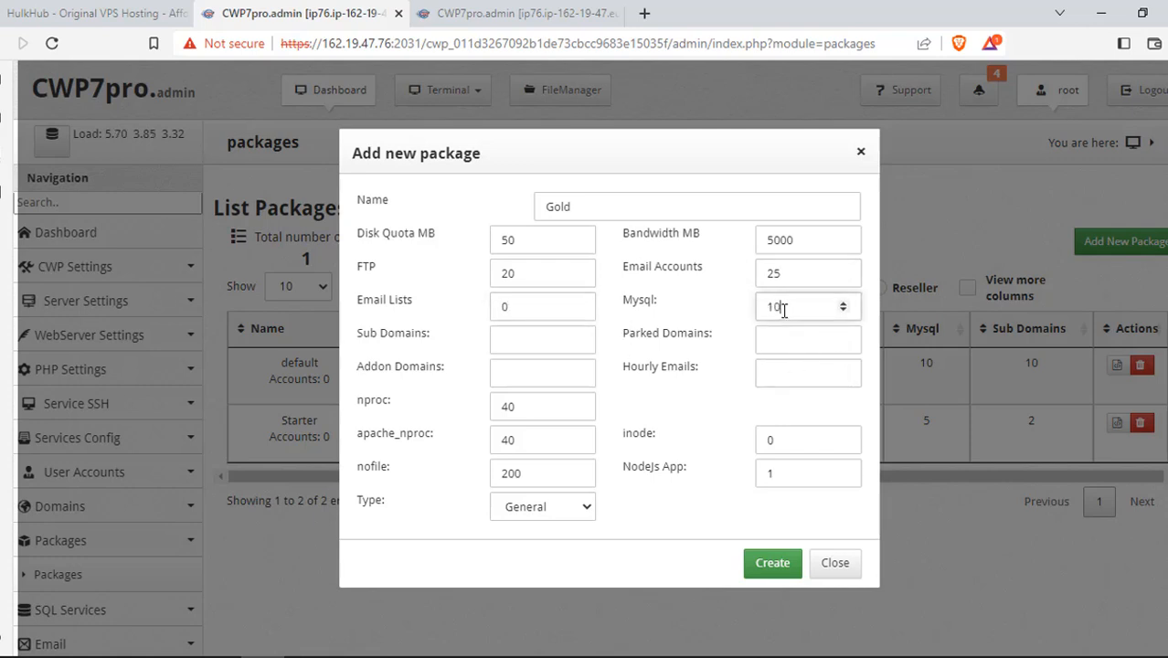
# - Set the Gold package's Sub Domains and Parked Domains limits to 0
pyautogui.click(505, 338)
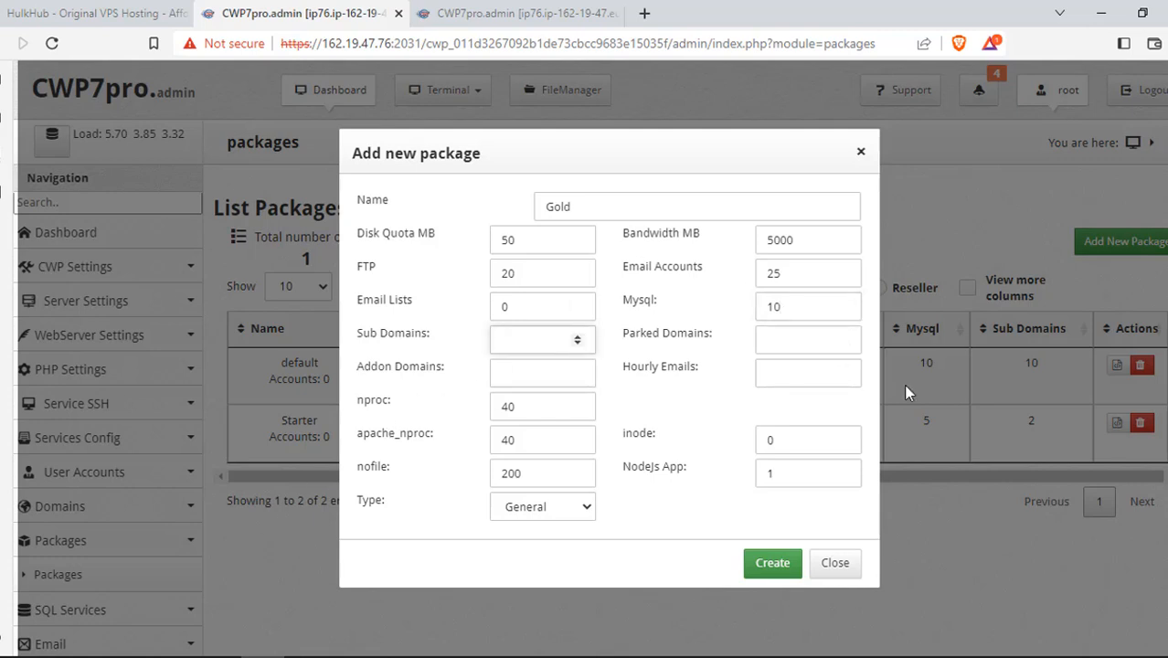
pyautogui.write('10')
pyautogui.press('BackSpace')
pyautogui.press('BackSpace')
pyautogui.write('0')
pyautogui.click(836, 339)
pyautogui.write('0')
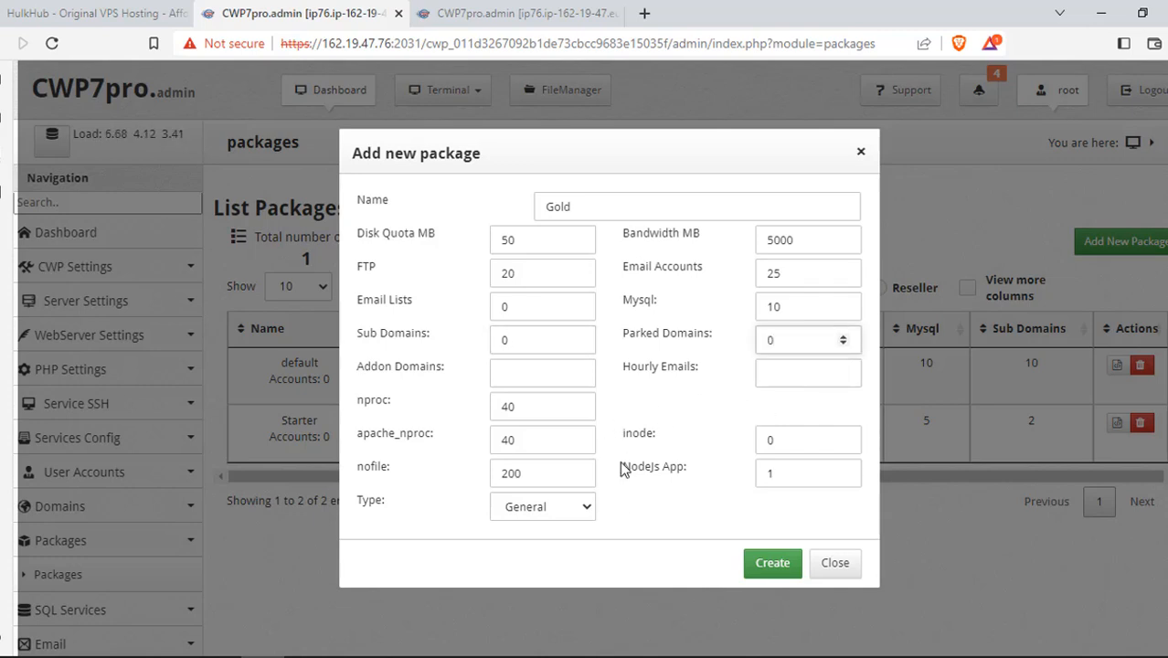
# - Set the Gold package's Hourly Emails limit to 50 and its Addon Domains limit to 0
pyautogui.click(648, 377)
pyautogui.moveTo(630, 366); pyautogui.dragTo(702, 373)
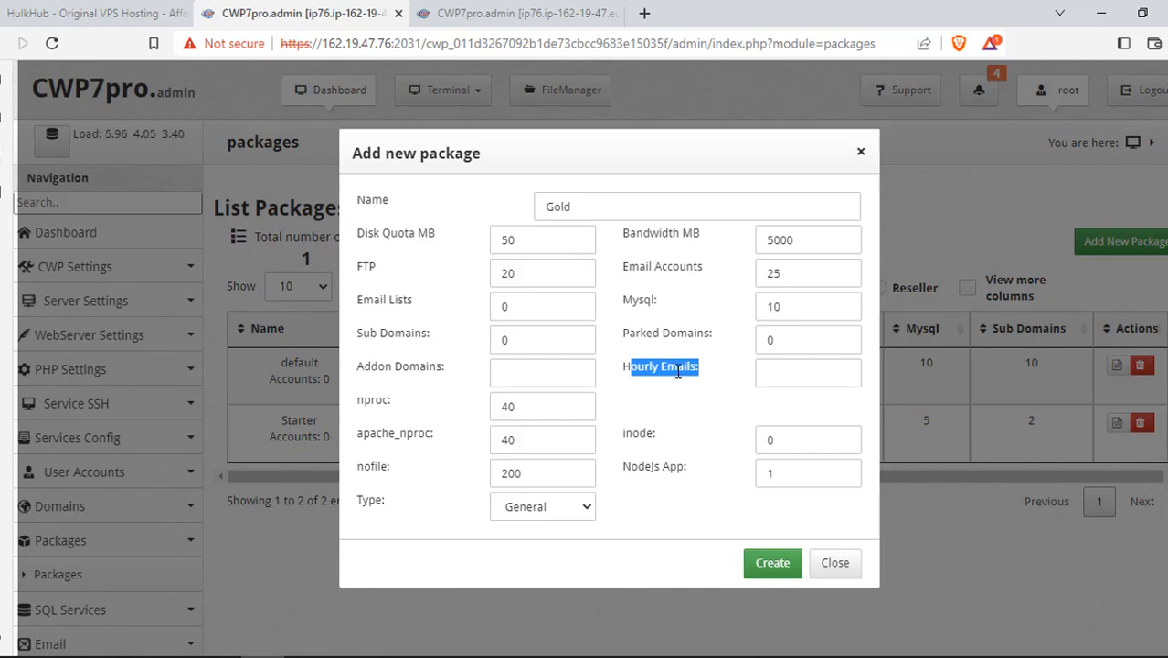
pyautogui.click(711, 376)
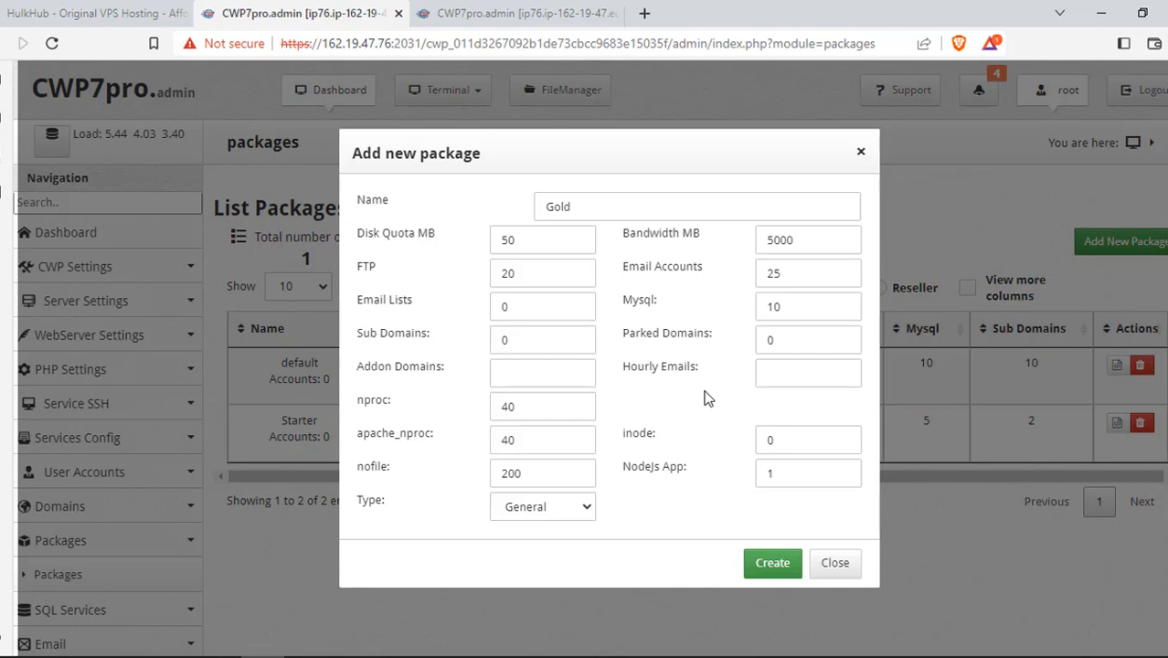
pyautogui.click(798, 374)
pyautogui.write('50')
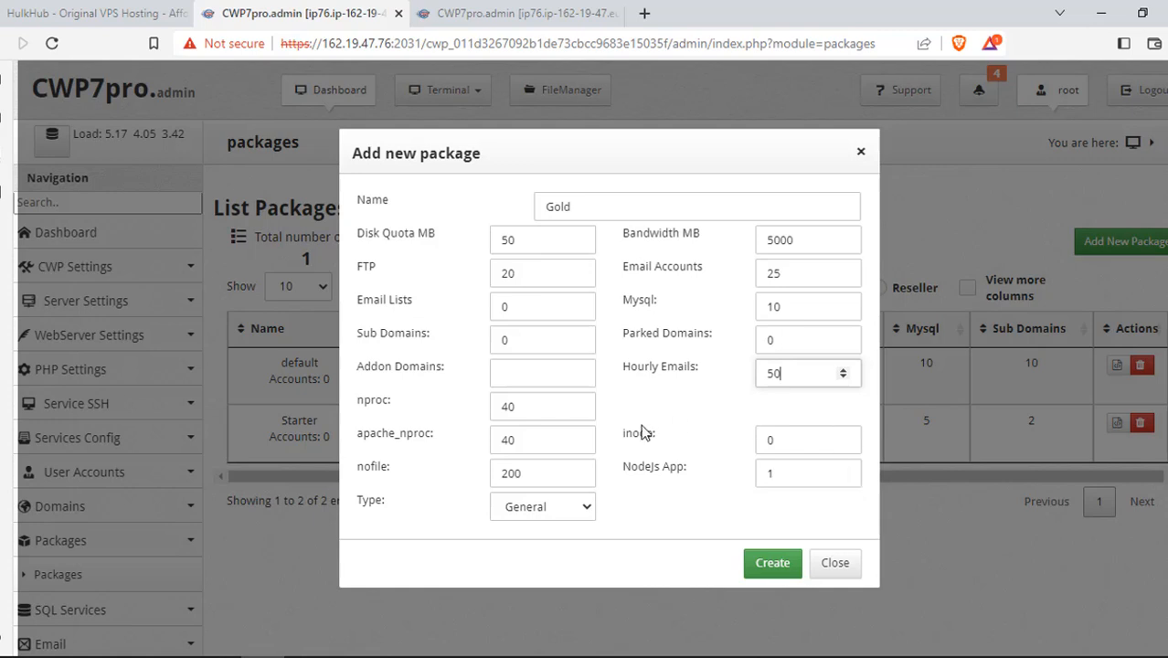
pyautogui.click(522, 376)
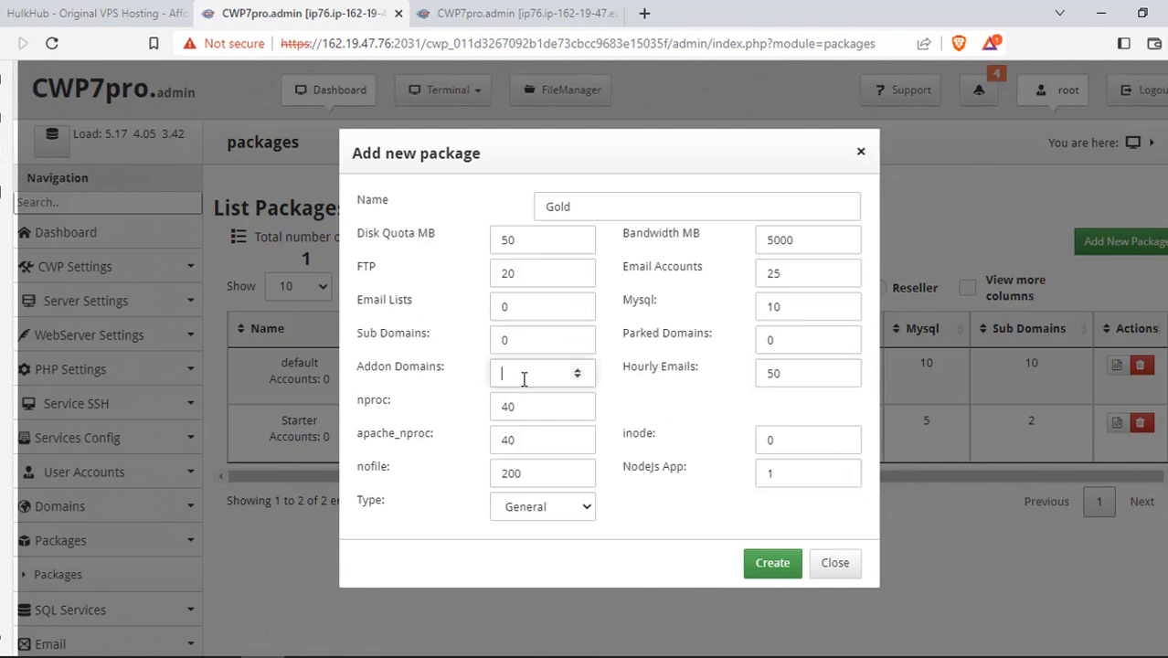
pyautogui.write('0')
# - Choose General as the Gold package's type and create the package
pyautogui.click(544, 509)
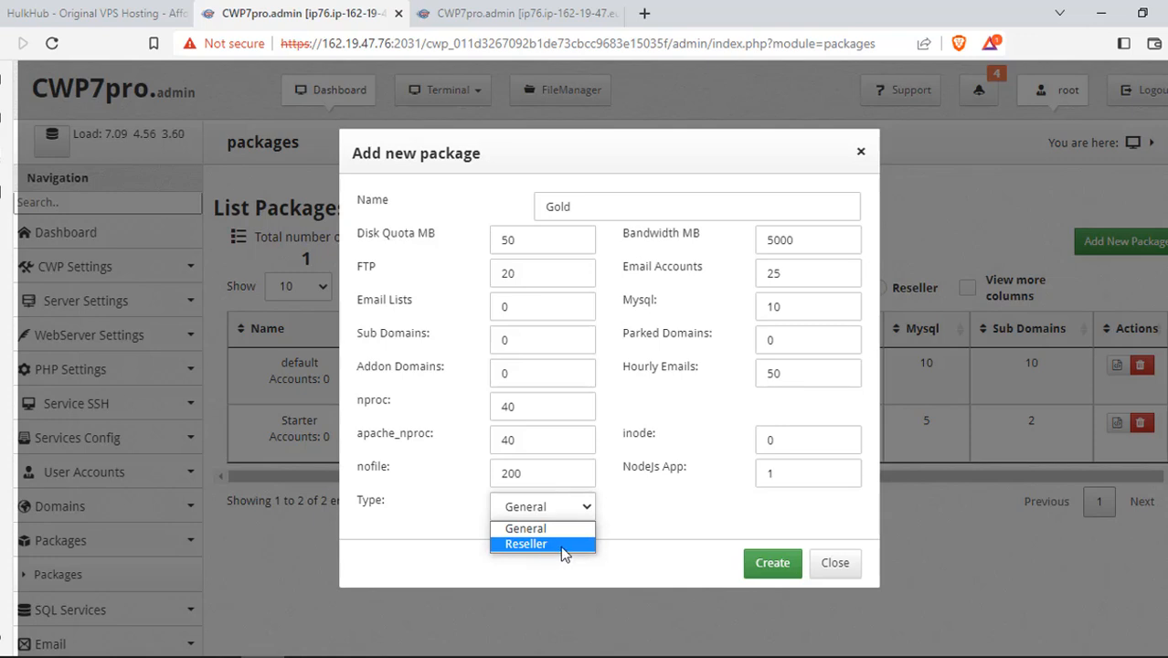
pyautogui.click(543, 528)
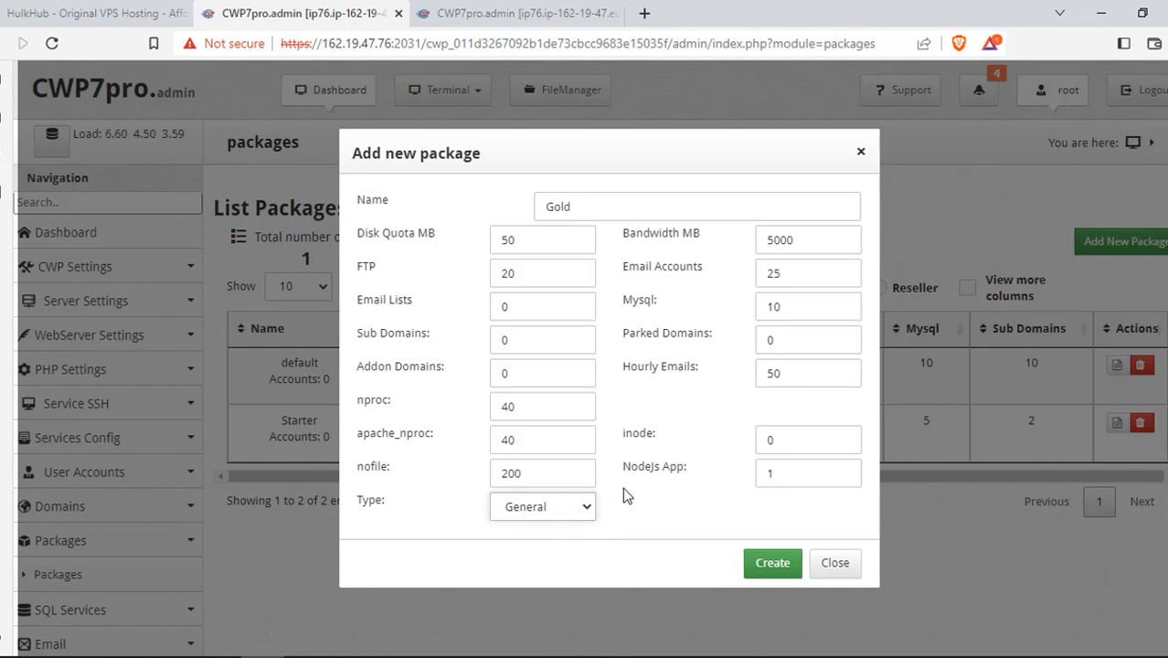
pyautogui.click(773, 573)
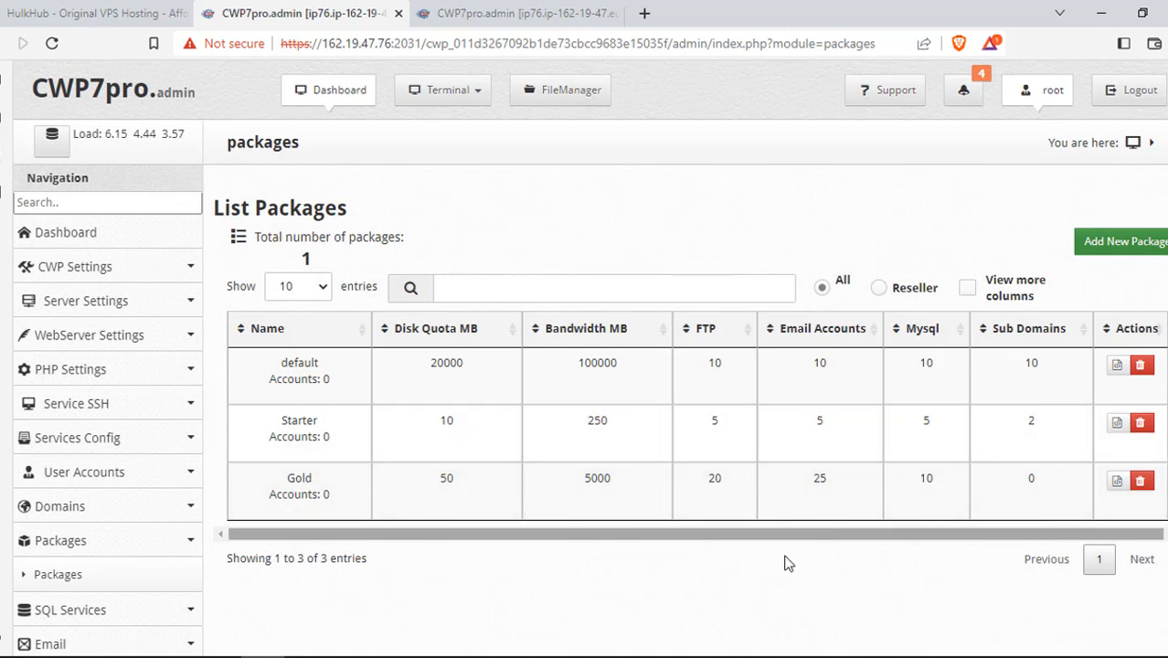
pyautogui.moveTo(749, 656)
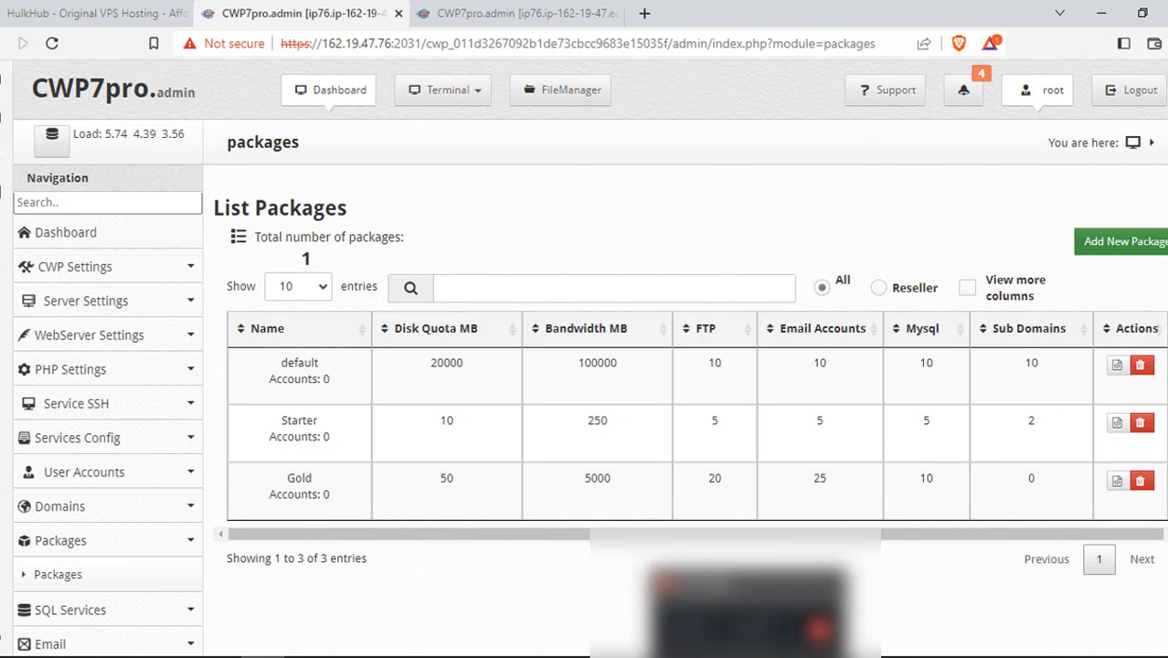